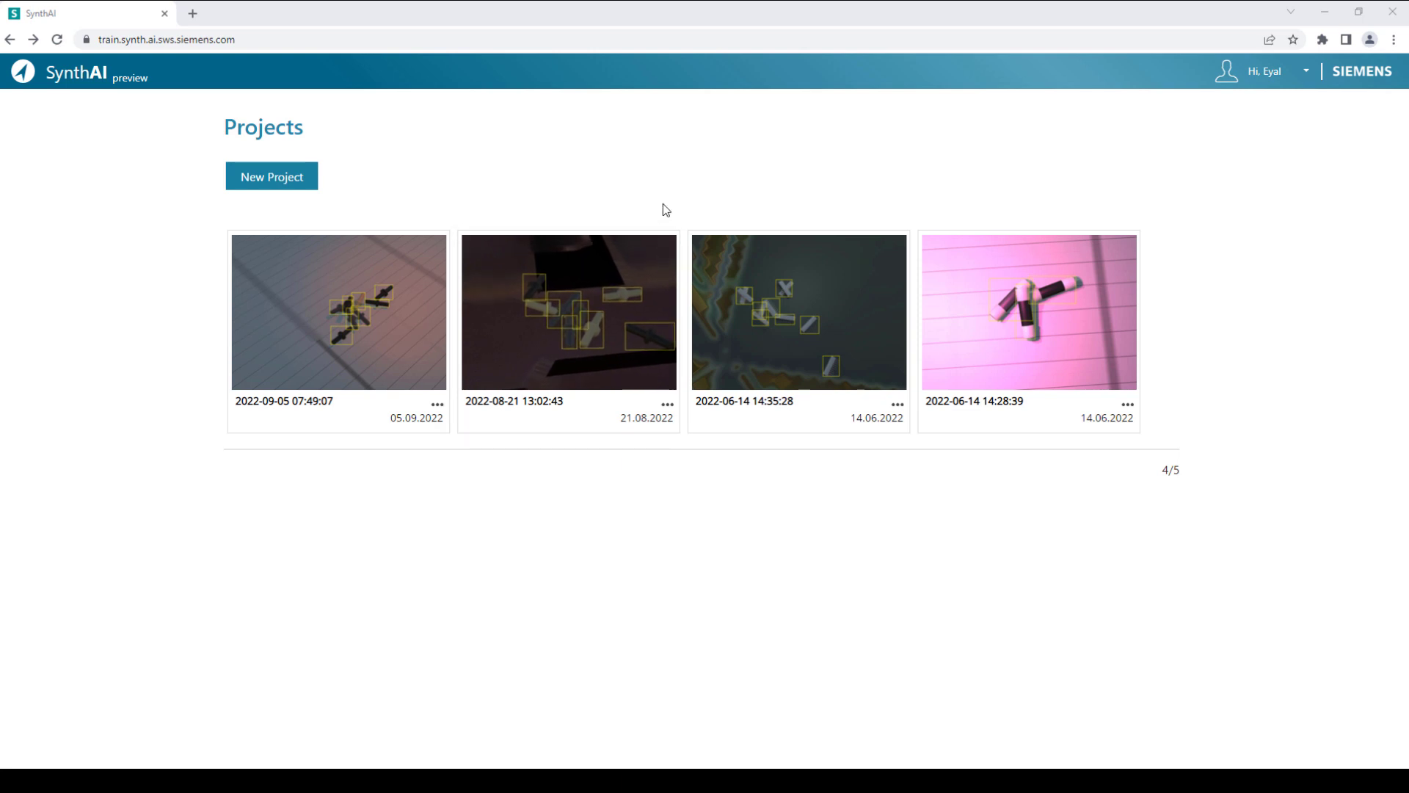
pyautogui.click(602, 296)
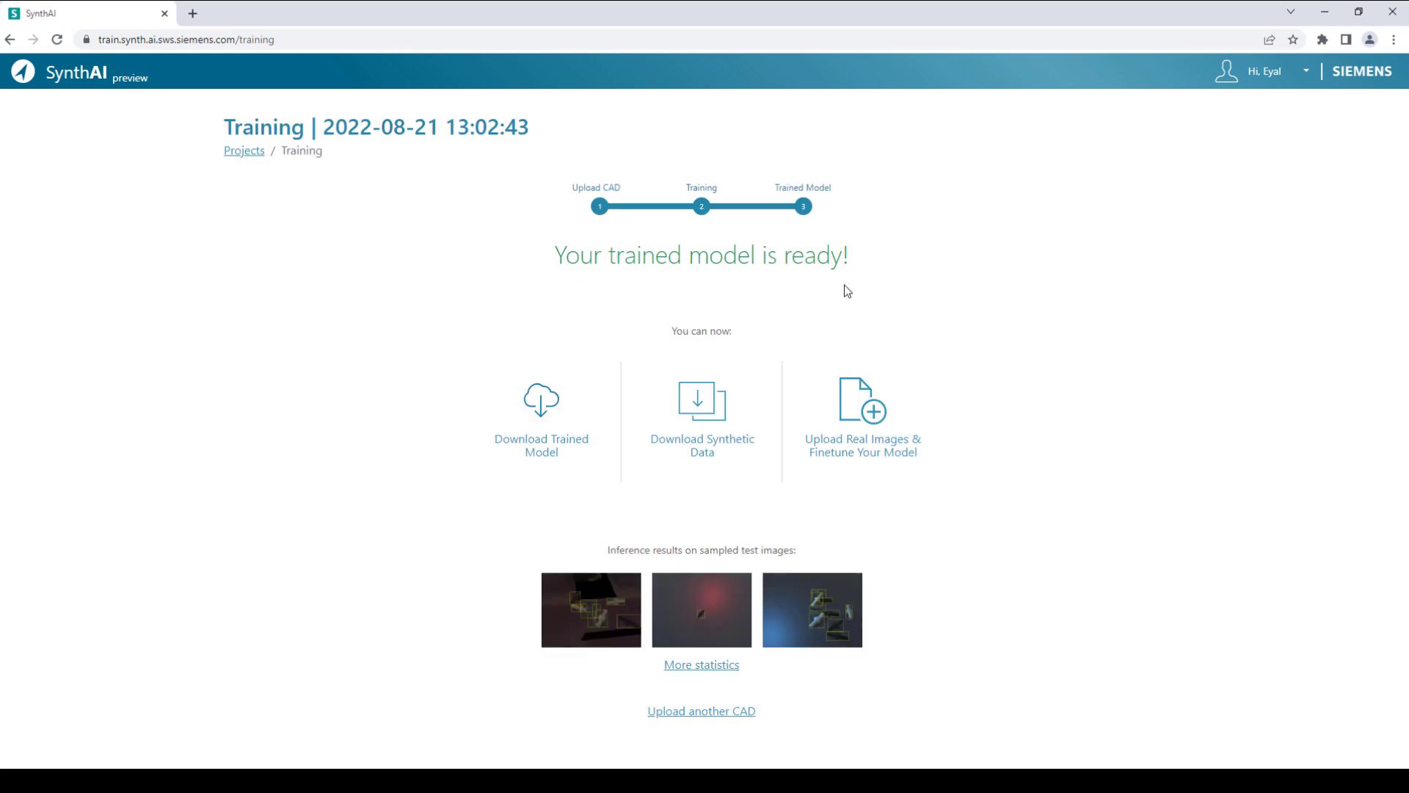
pyautogui.click(798, 647)
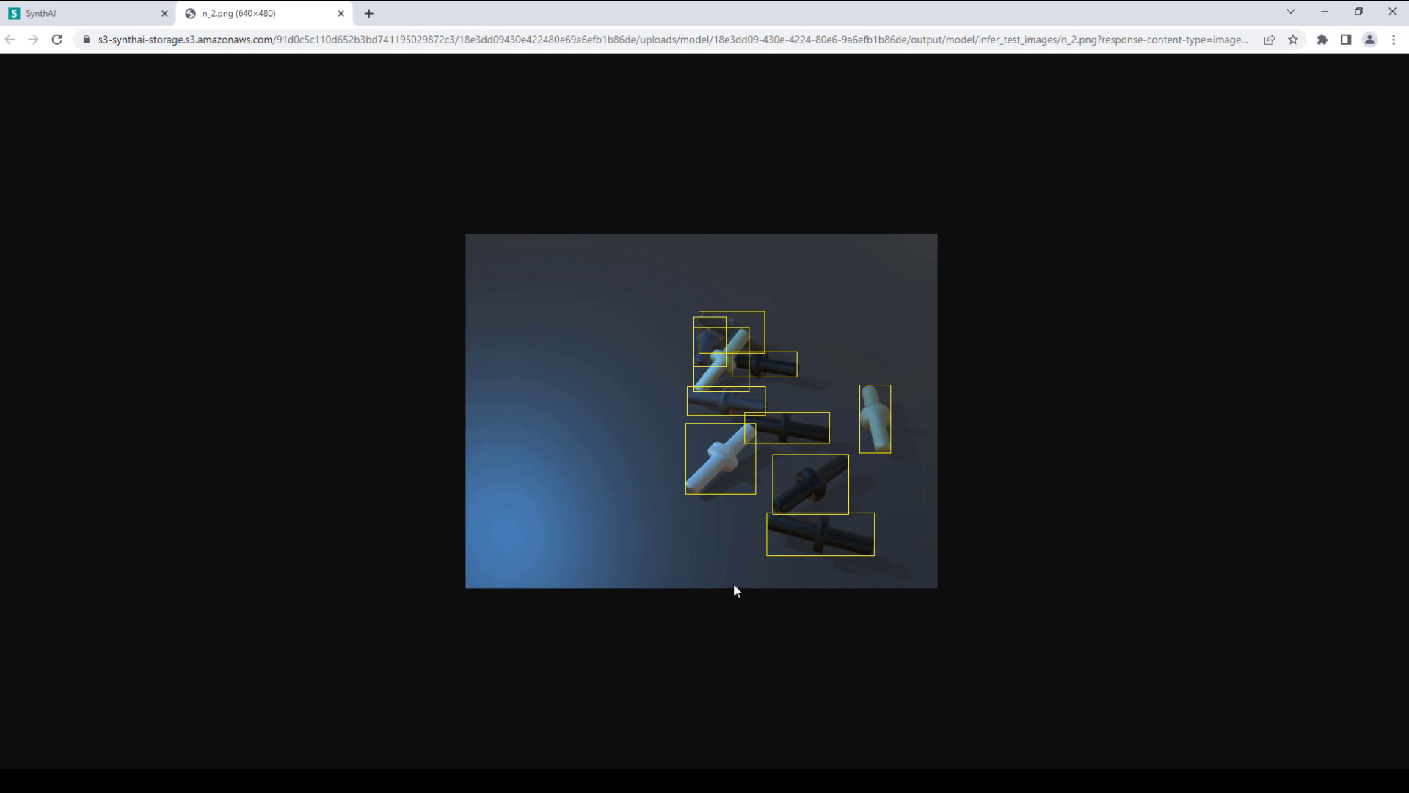
pyautogui.click(341, 13)
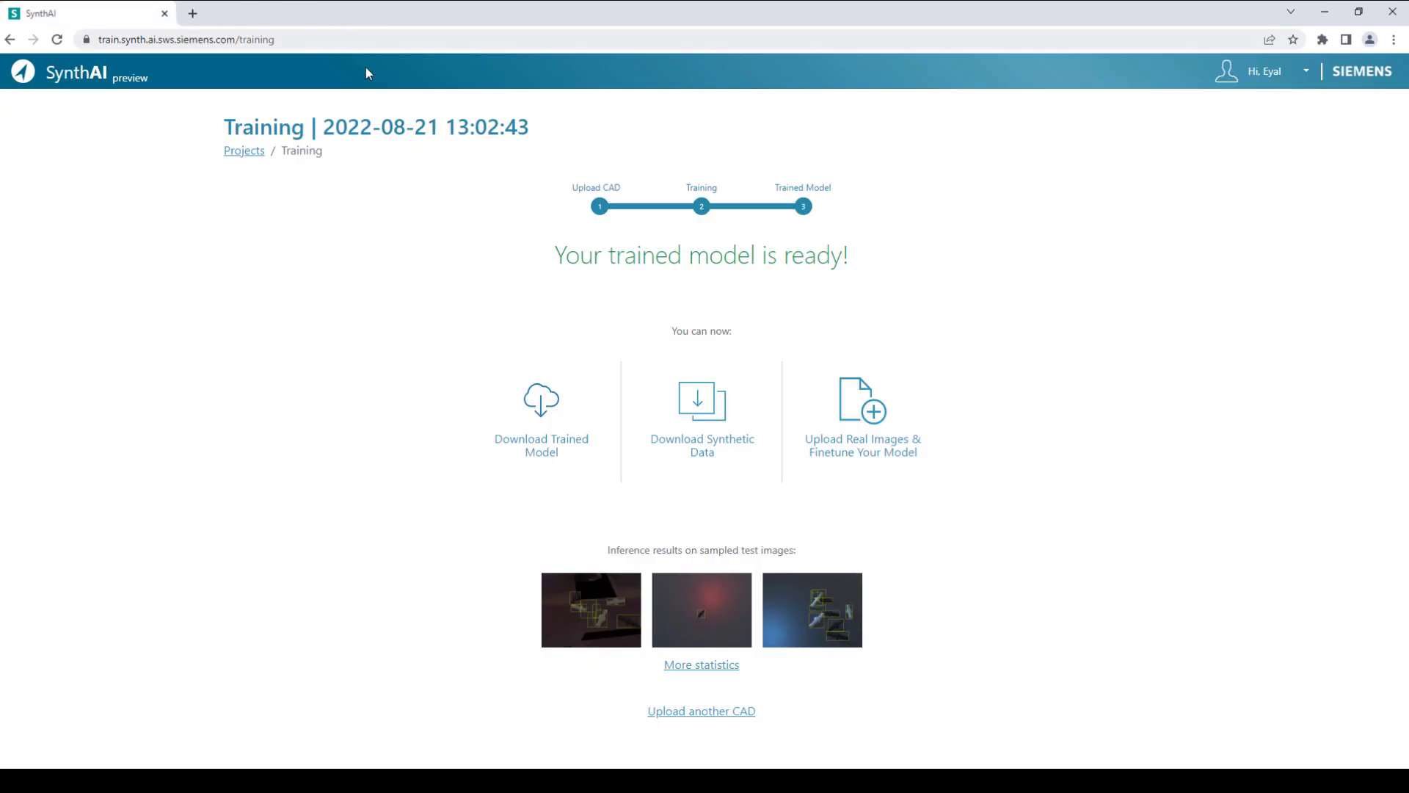
# - Display More statistics and review the charts: threshold 0.89, AP 99.57, precision 99.24, recall 99.13
pyautogui.click(701, 668)
pyautogui.scroll(-6, 700, 674)
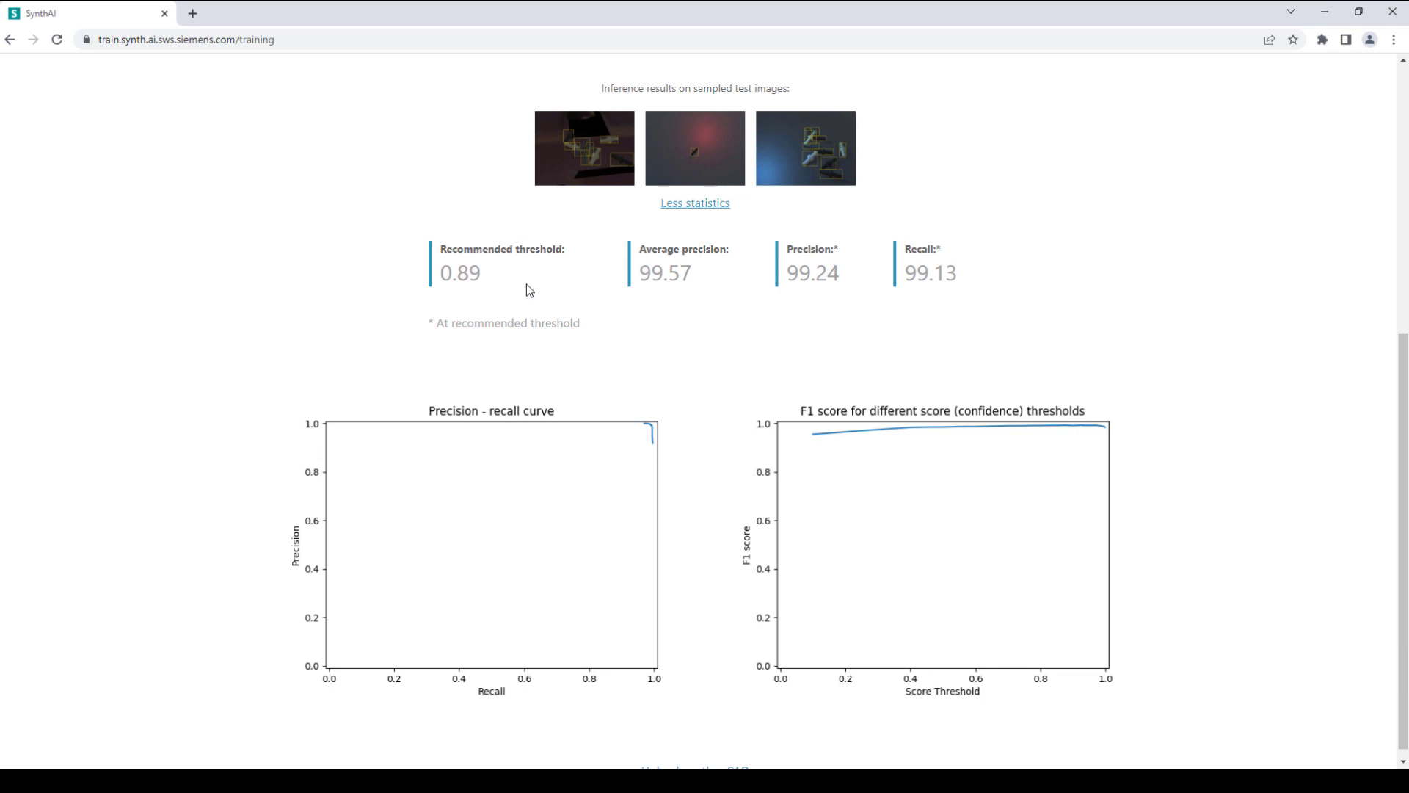
pyautogui.scroll(5, 526, 289)
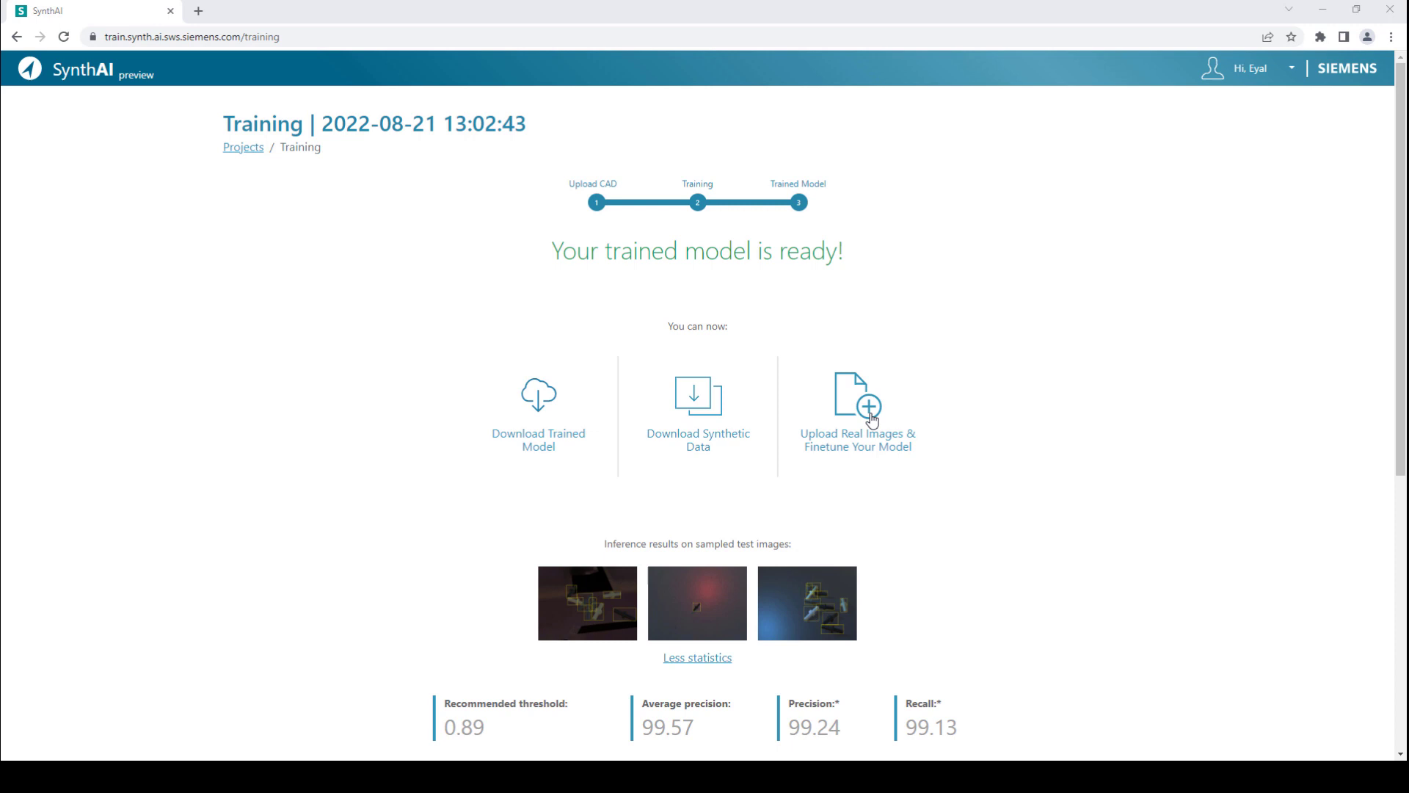
# - Start the real-image fine-tuning upload and select photos output5 through output11 in SynthAI_Demo
pyautogui.click(871, 419)
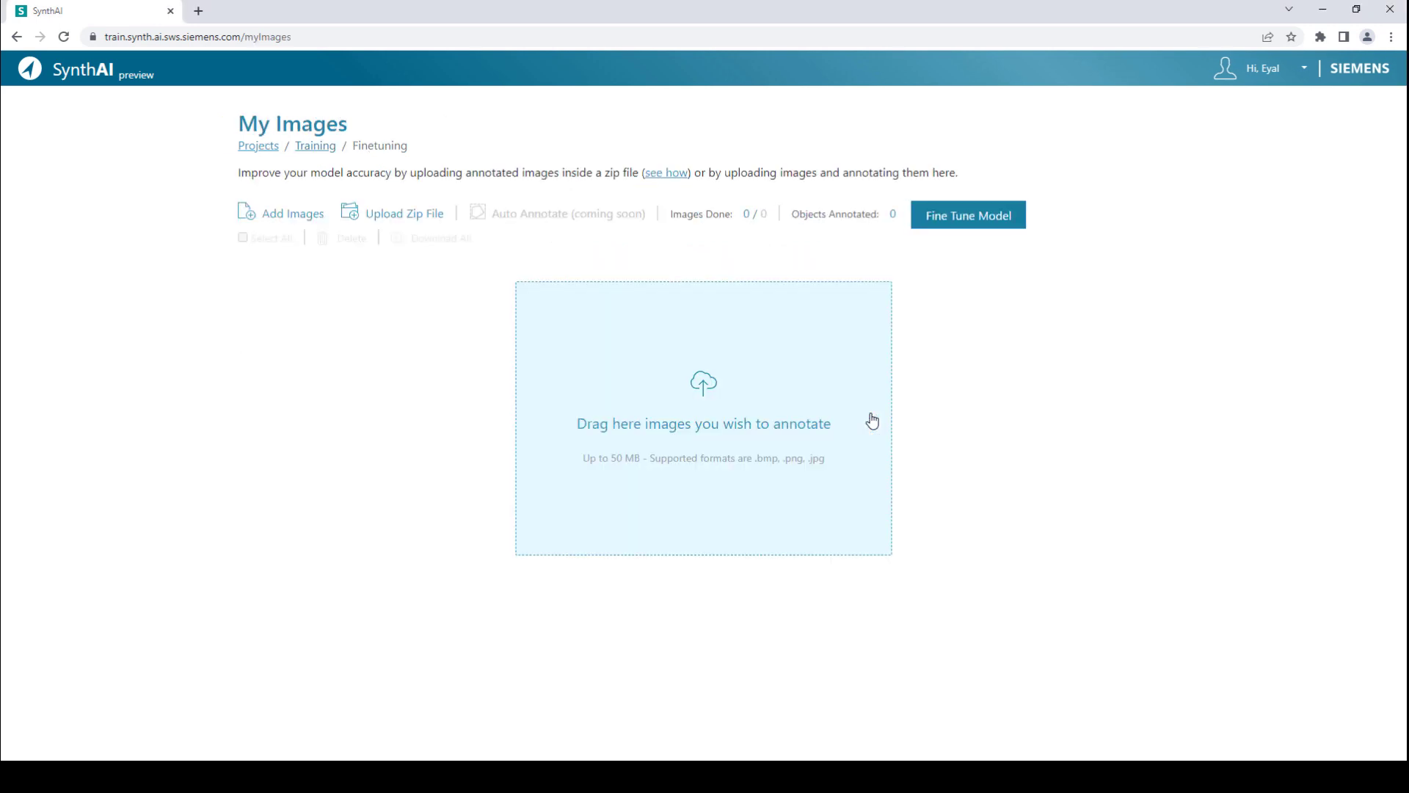
pyautogui.click(690, 434)
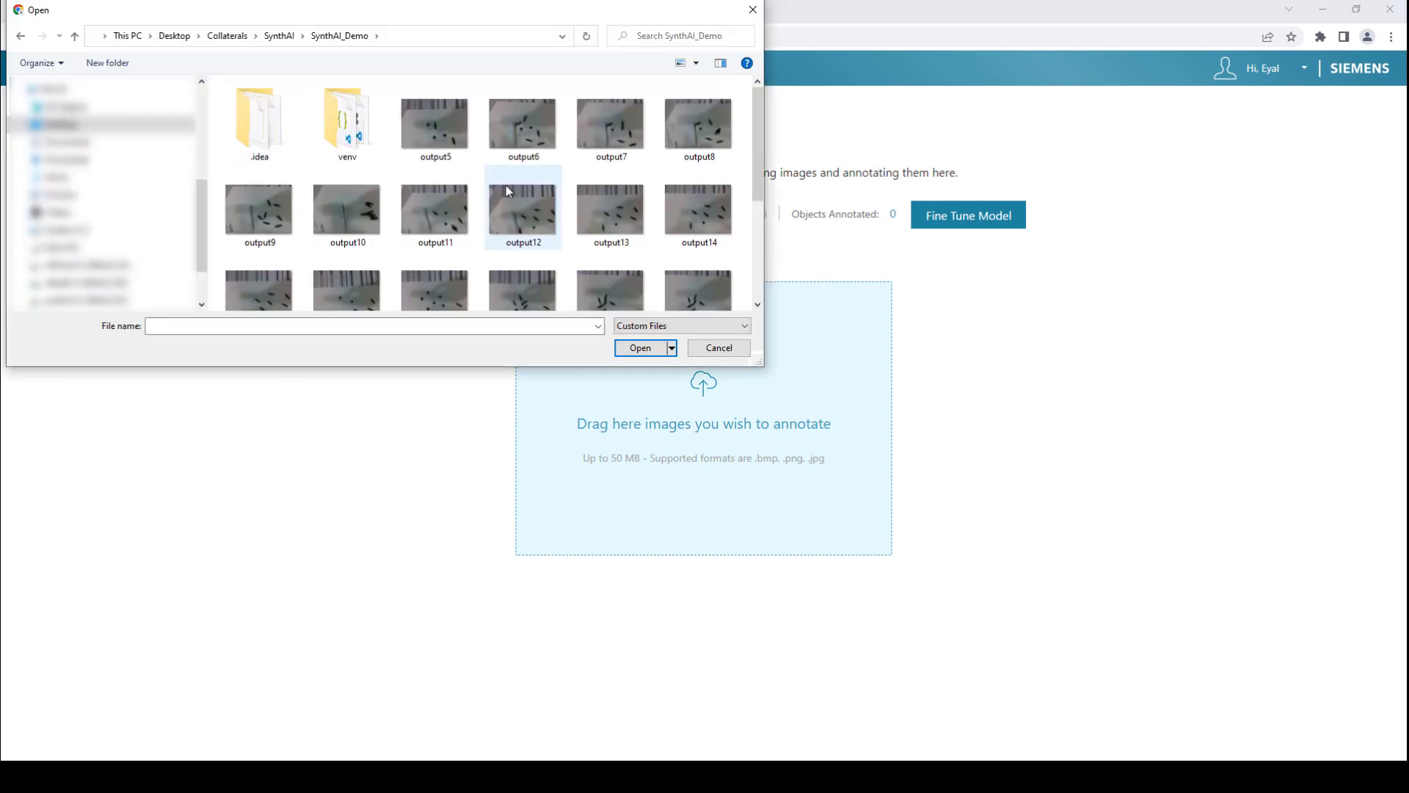
pyautogui.click(437, 134)
pyautogui.keyDown('ctrl'); pyautogui.click(517, 128); pyautogui.keyUp('ctrl')
pyautogui.keyDown('ctrl'); pyautogui.click(609, 129); pyautogui.keyUp('ctrl')
pyautogui.keyDown('ctrl'); pyautogui.click(697, 128); pyautogui.keyUp('ctrl')
pyautogui.keyDown('ctrl'); pyautogui.click(258, 212); pyautogui.keyUp('ctrl')
pyautogui.keyDown('ctrl'); pyautogui.click(346, 213); pyautogui.keyUp('ctrl')
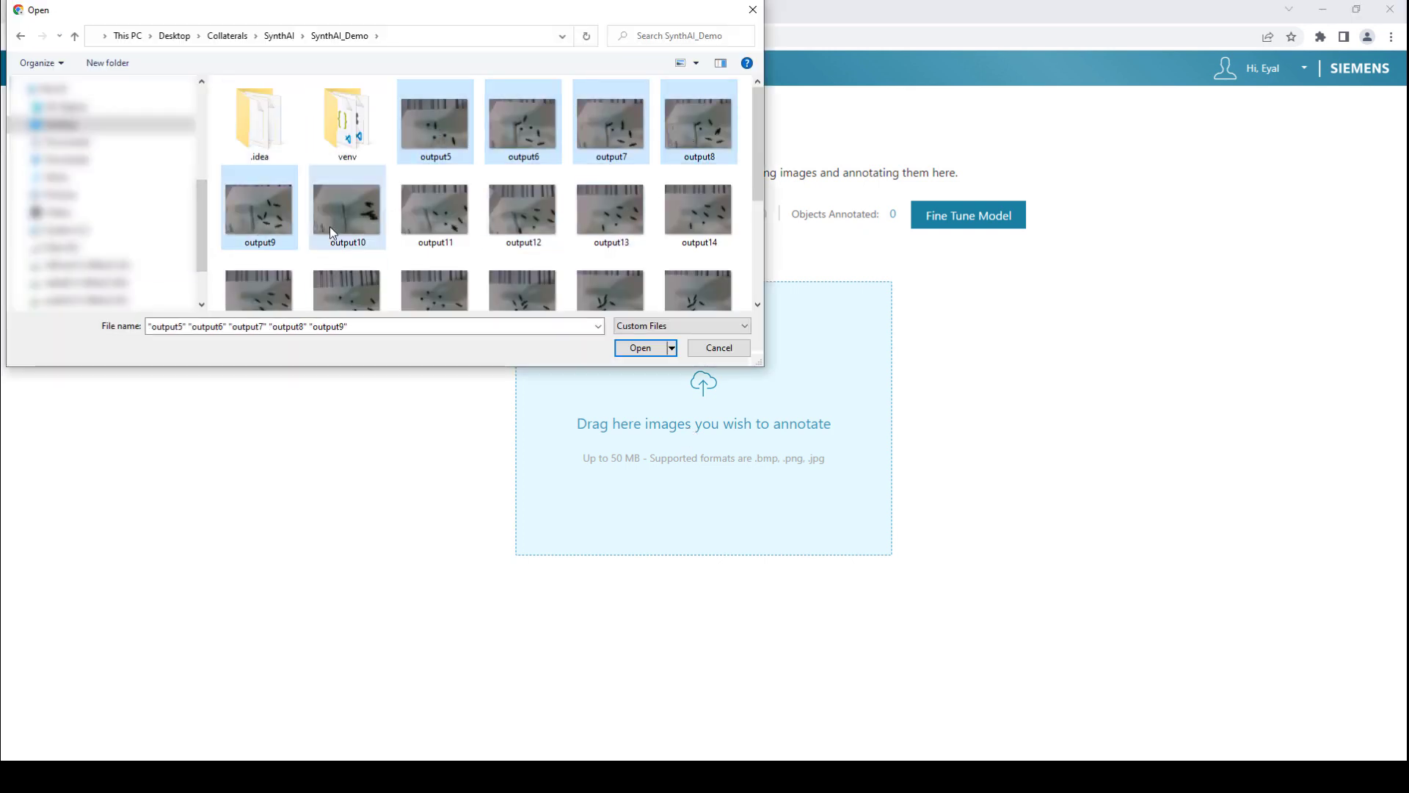
pyautogui.keyDown('ctrl'); pyautogui.click(434, 213); pyautogui.keyUp('ctrl')
# - Duplicate the selected photos in the folder and add copies of output6 through output12
pyautogui.moveTo(517, 208)
pyautogui.mouseDown()
pyautogui.moveTo(665, 213)
pyautogui.moveTo(628, 169)
pyautogui.mouseUp()
pyautogui.keyDown('ctrl'); pyautogui.click(341, 192); pyautogui.keyUp('ctrl')
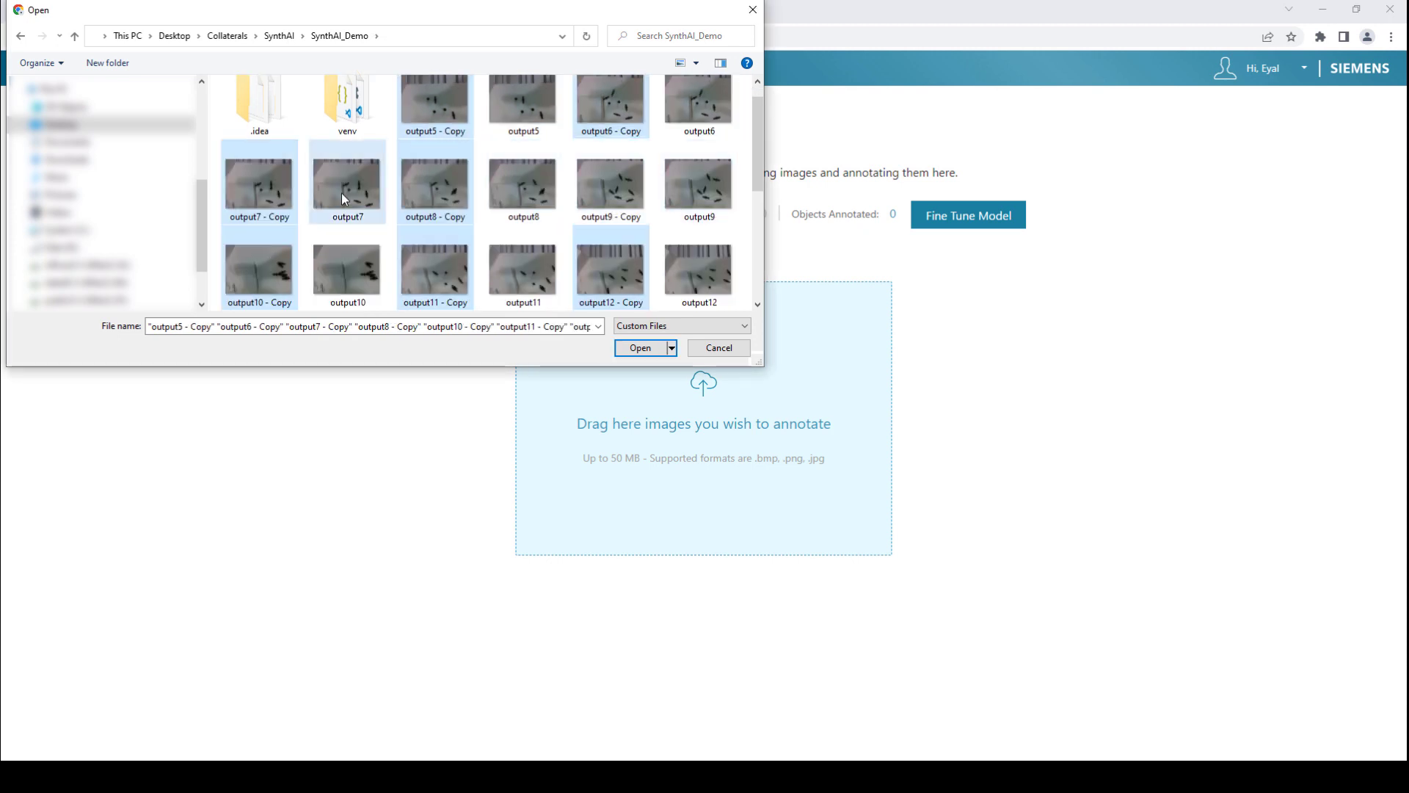
pyautogui.keyDown('ctrl'); pyautogui.click(522, 183); pyautogui.keyUp('ctrl')
pyautogui.keyDown('ctrl'); pyautogui.click(522, 271); pyautogui.keyUp('ctrl')
pyautogui.keyDown('ctrl'); pyautogui.click(700, 183); pyautogui.keyUp('ctrl')
pyautogui.keyDown('ctrl'); pyautogui.click(701, 272); pyautogui.keyUp('ctrl')
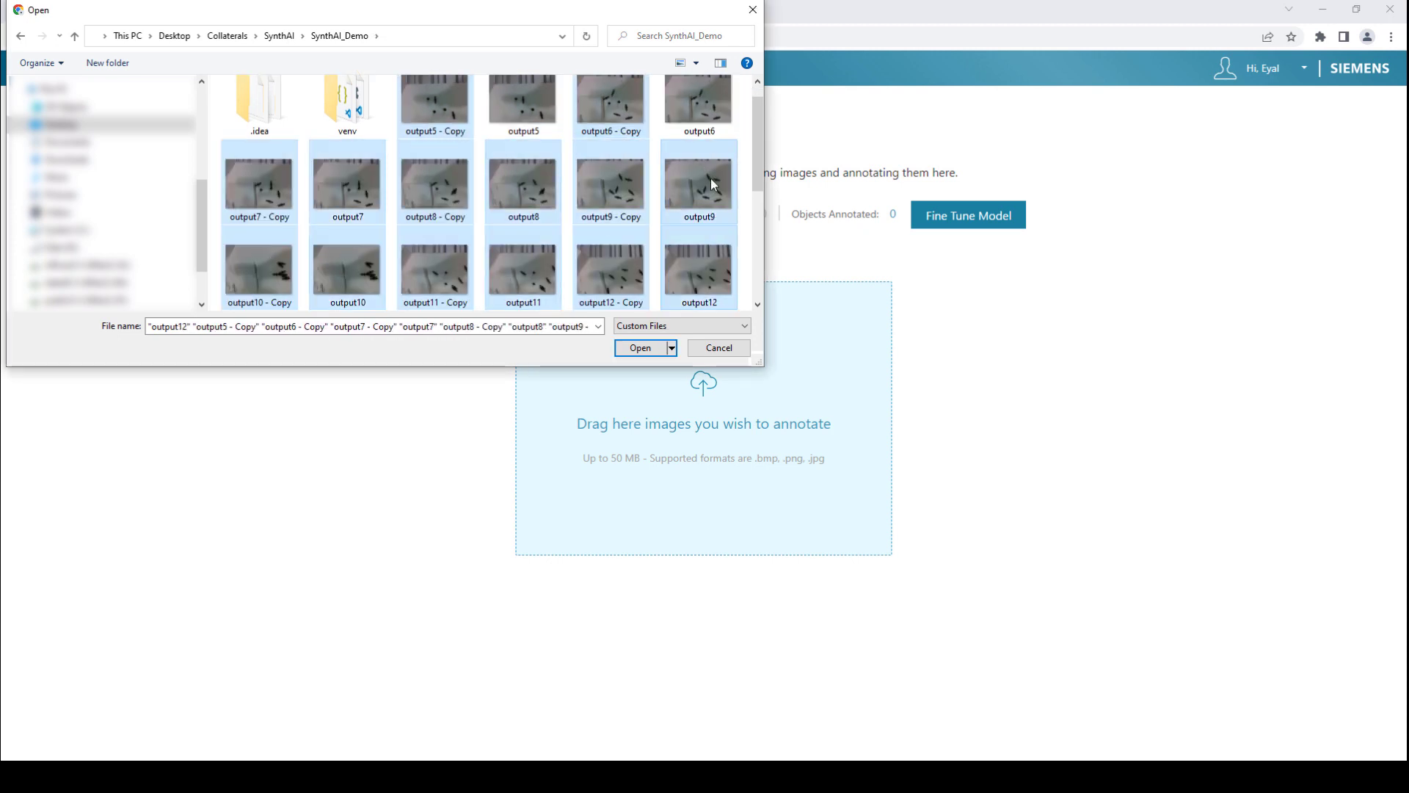
pyautogui.keyDown('ctrl'); pyautogui.click(708, 132); pyautogui.keyUp('ctrl')
pyautogui.moveTo(756, 126); pyautogui.dragTo(771, 249)
# - Add photos output13 through output24 to the selection
pyautogui.keyDown('ctrl'); pyautogui.click(258, 117); pyautogui.keyUp('ctrl')
pyautogui.keyDown('ctrl'); pyautogui.click(346, 117); pyautogui.keyUp('ctrl')
pyautogui.keyDown('ctrl'); pyautogui.click(435, 118); pyautogui.keyUp('ctrl')
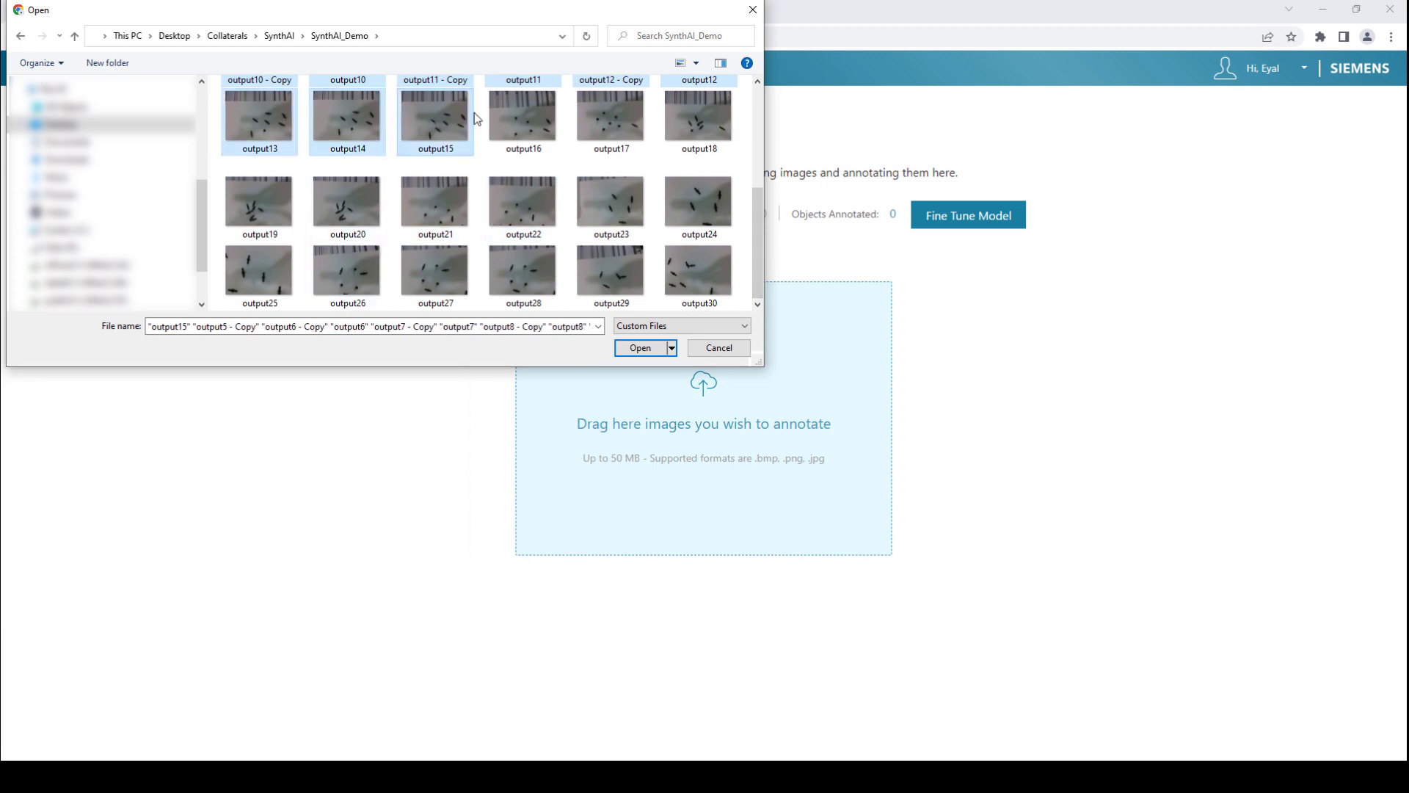
pyautogui.keyDown('ctrl'); pyautogui.click(523, 117); pyautogui.keyUp('ctrl')
pyautogui.keyDown('ctrl'); pyautogui.click(616, 117); pyautogui.keyUp('ctrl')
pyautogui.keyDown('ctrl'); pyautogui.click(697, 117); pyautogui.keyUp('ctrl')
pyautogui.keyDown('ctrl'); pyautogui.click(693, 195); pyautogui.keyUp('ctrl')
pyautogui.keyDown('ctrl'); pyautogui.click(611, 202); pyautogui.keyUp('ctrl')
pyautogui.keyDown('ctrl'); pyautogui.click(526, 209); pyautogui.keyUp('ctrl')
pyautogui.keyDown('ctrl'); pyautogui.click(434, 205); pyautogui.keyUp('ctrl')
pyautogui.keyDown('ctrl'); pyautogui.click(355, 213); pyautogui.keyUp('ctrl')
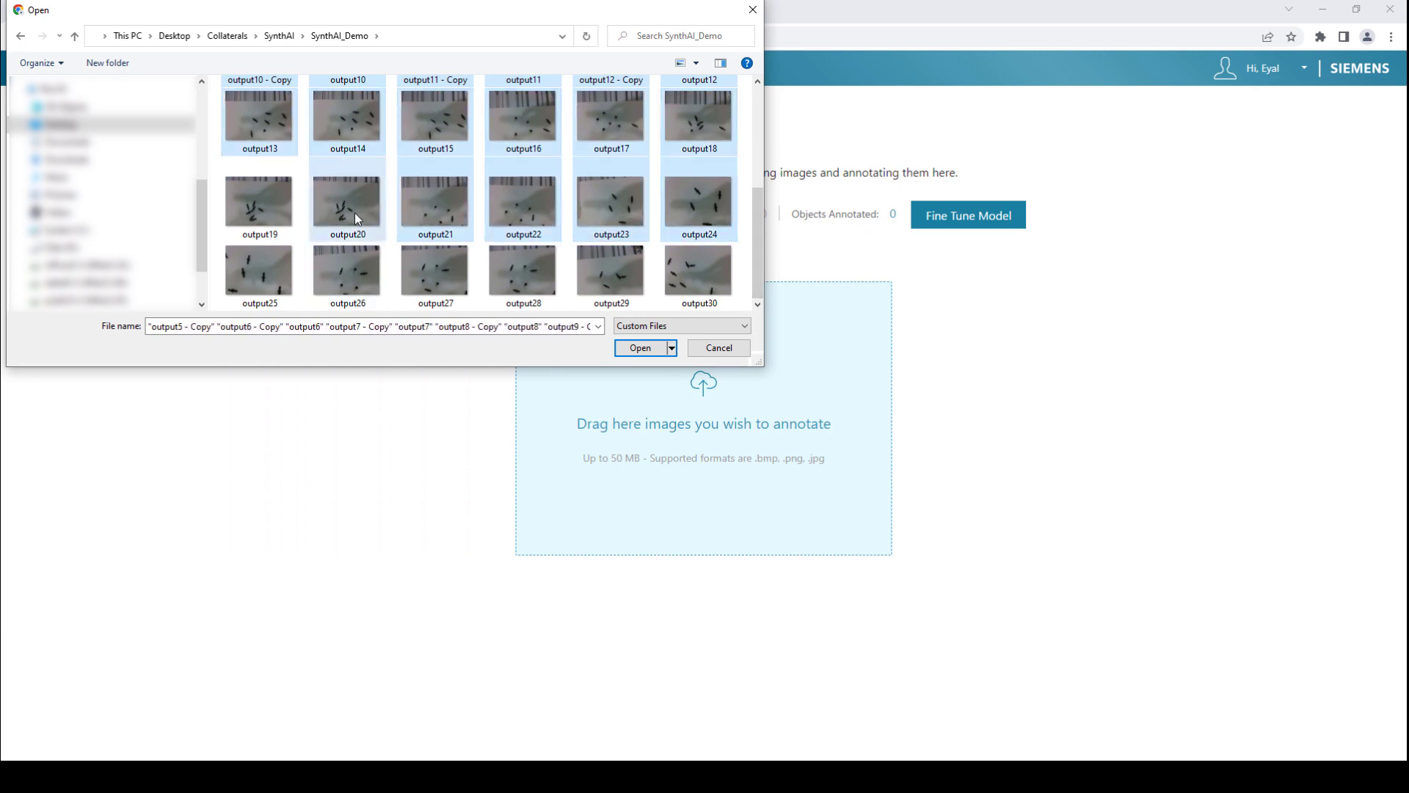
pyautogui.keyDown('ctrl'); pyautogui.click(258, 206); pyautogui.keyUp('ctrl')
# - Add photos output25 through output30 to the selection
pyautogui.keyDown('ctrl'); pyautogui.click(279, 262); pyautogui.keyUp('ctrl')
pyautogui.keyDown('ctrl'); pyautogui.click(347, 264); pyautogui.keyUp('ctrl')
pyautogui.keyDown('ctrl'); pyautogui.click(435, 262); pyautogui.keyUp('ctrl')
pyautogui.keyDown('ctrl'); pyautogui.click(522, 261); pyautogui.keyUp('ctrl')
pyautogui.keyDown('ctrl'); pyautogui.click(611, 256); pyautogui.keyUp('ctrl')
pyautogui.keyDown('ctrl'); pyautogui.click(699, 249); pyautogui.keyUp('ctrl')
pyautogui.scroll(3, 706, 157)
pyautogui.scroll(-3, 697, 154)
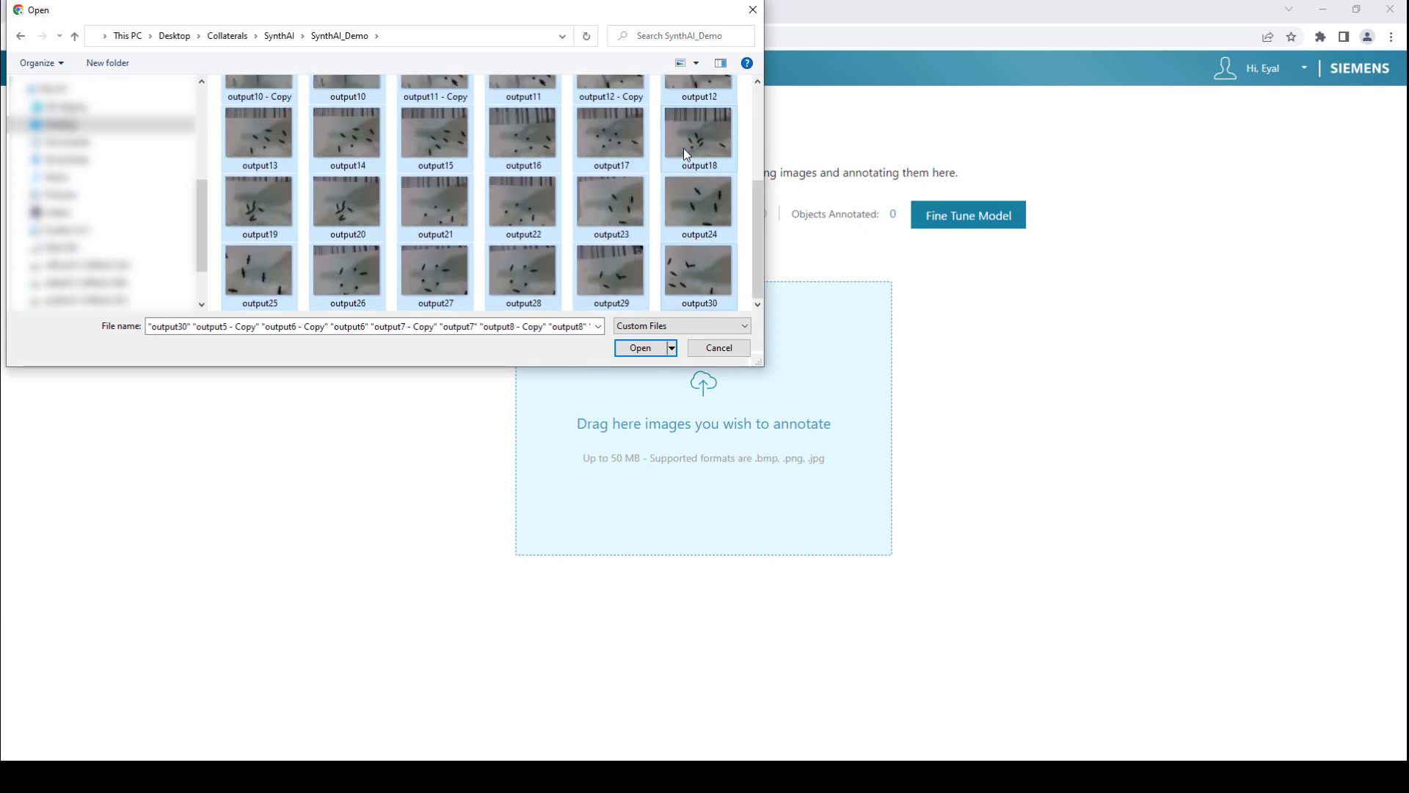
# - Upload the photos, box the five parts in output24, then box the horizontal part in output27
pyautogui.click(637, 351)
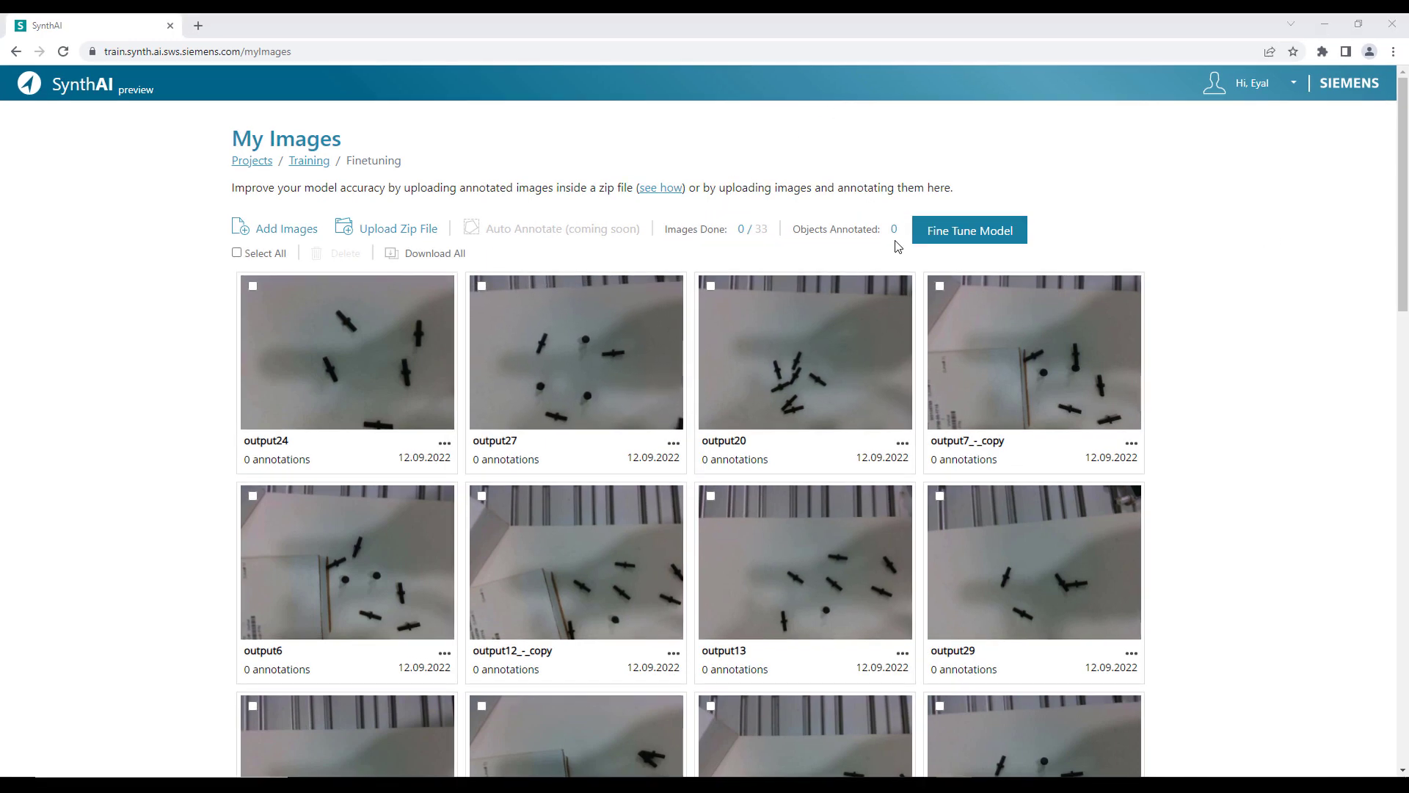
pyautogui.click(339, 366)
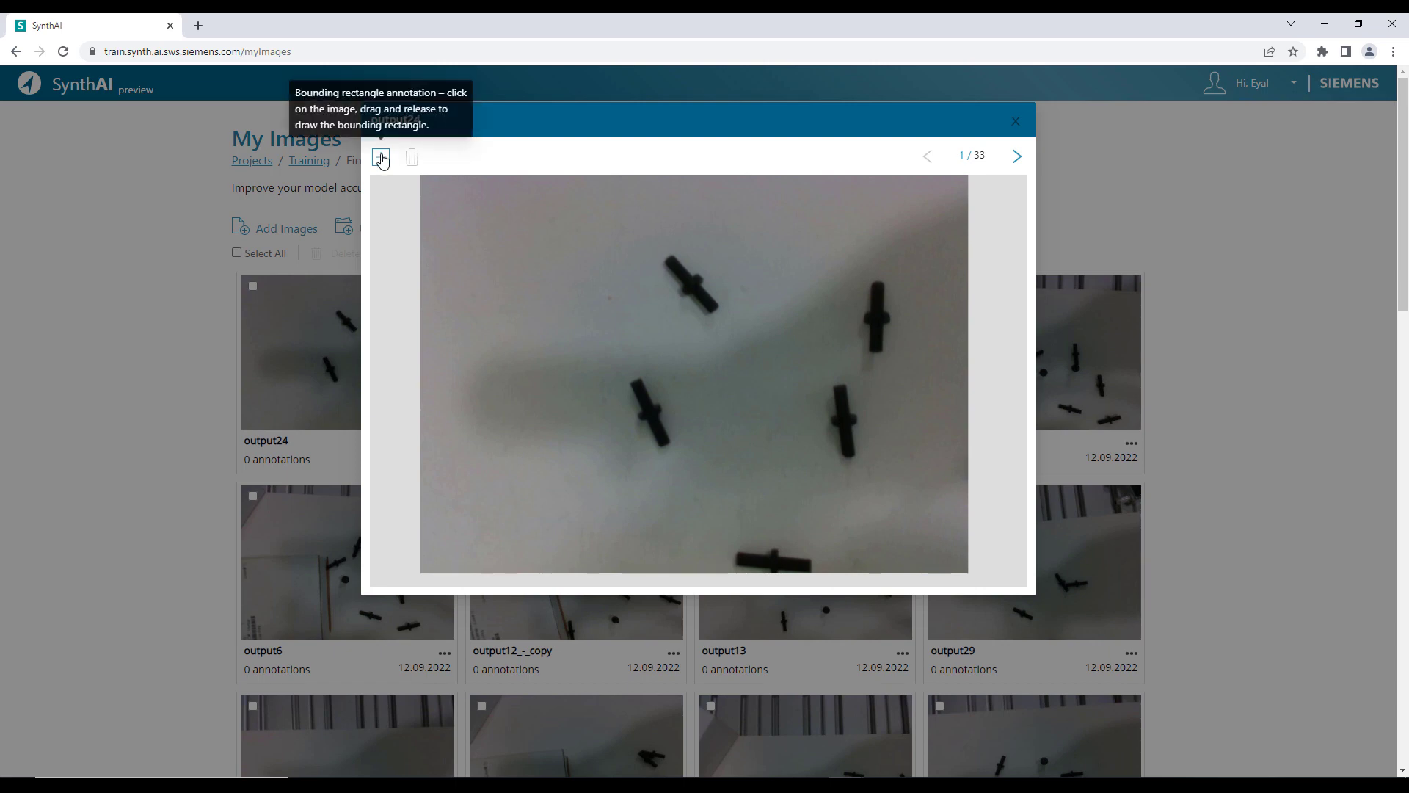
pyautogui.moveTo(652, 251); pyautogui.dragTo(723, 319)
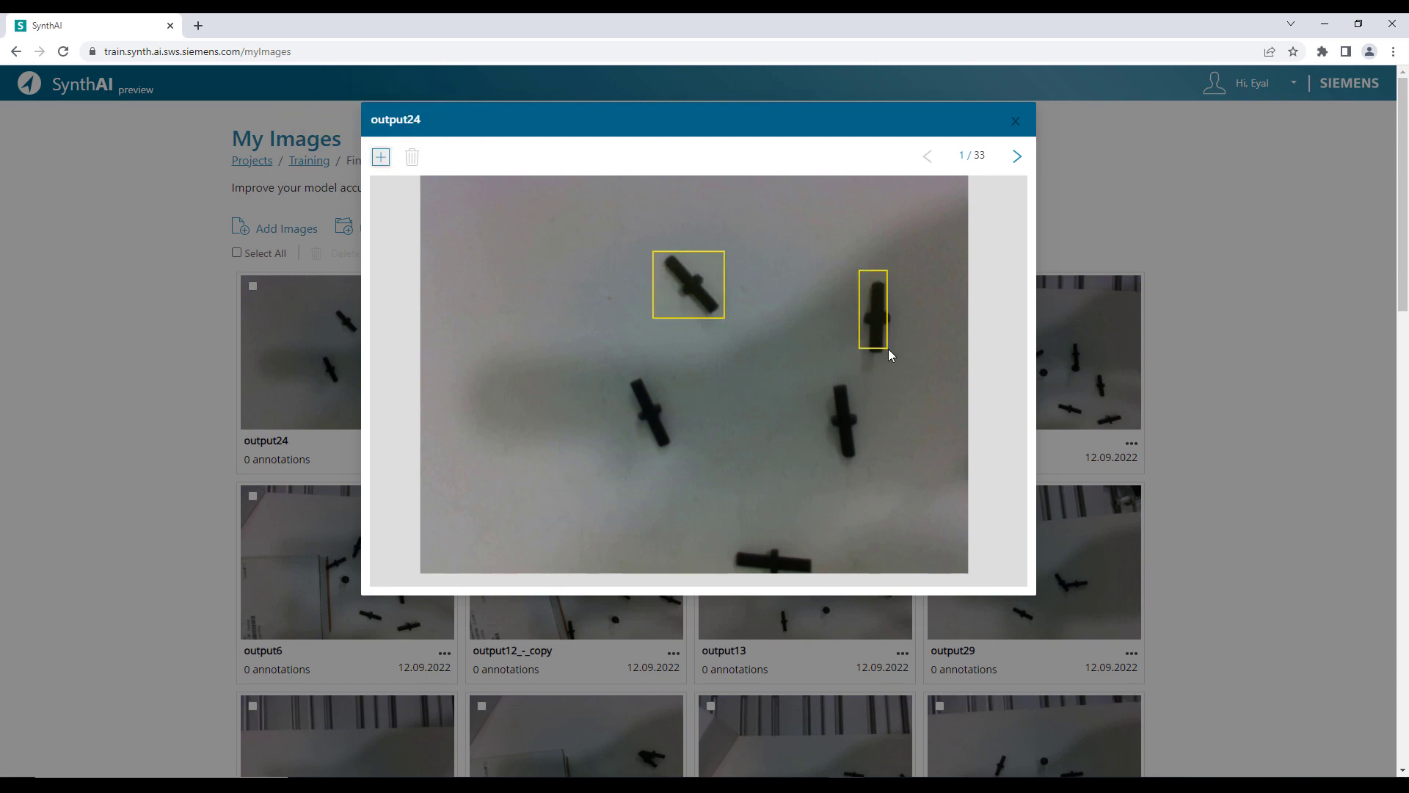
pyautogui.moveTo(888, 350); pyautogui.dragTo(892, 354)
pyautogui.moveTo(624, 376); pyautogui.dragTo(676, 452)
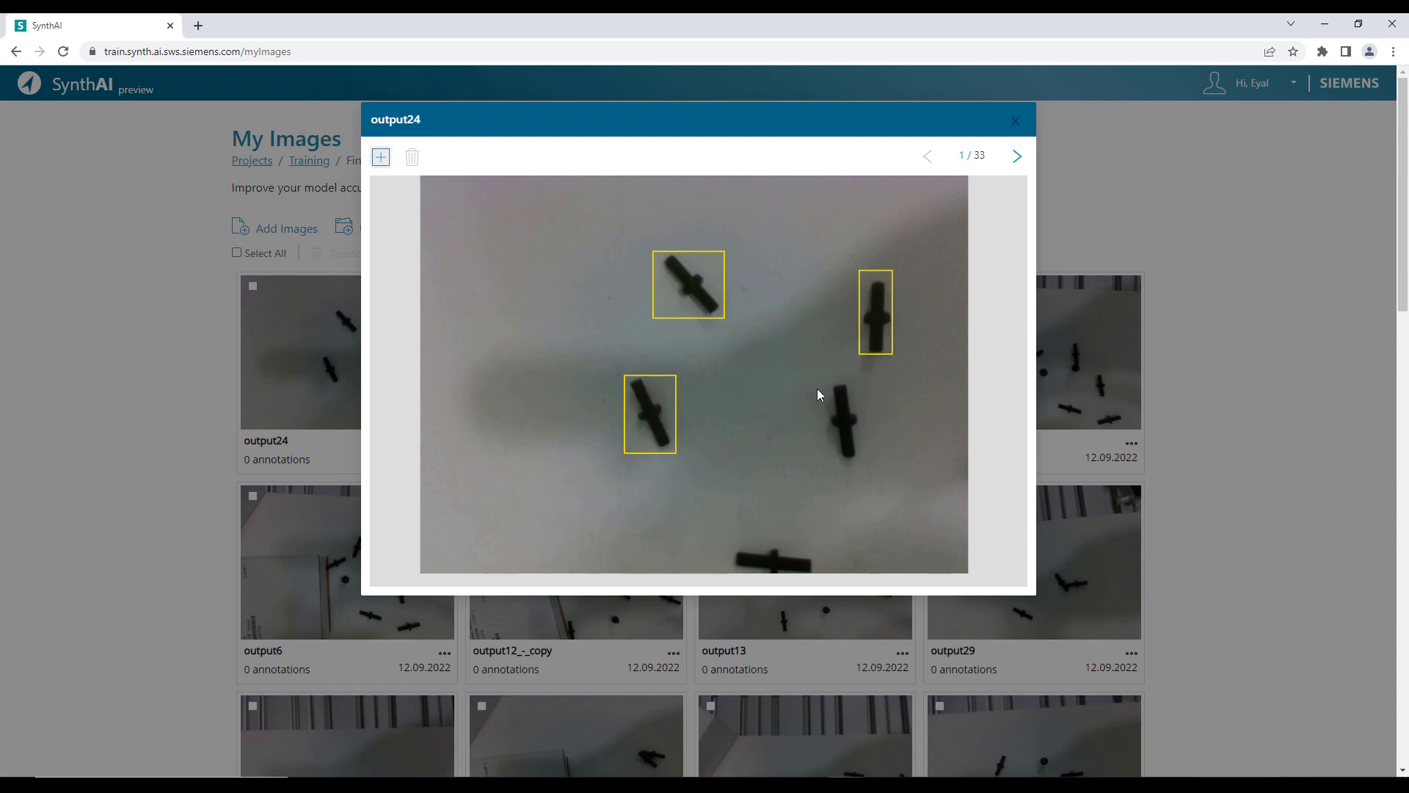
pyautogui.moveTo(848, 425); pyautogui.dragTo(860, 455)
pyautogui.moveTo(758, 554); pyautogui.dragTo(815, 573)
pyautogui.click(1017, 157)
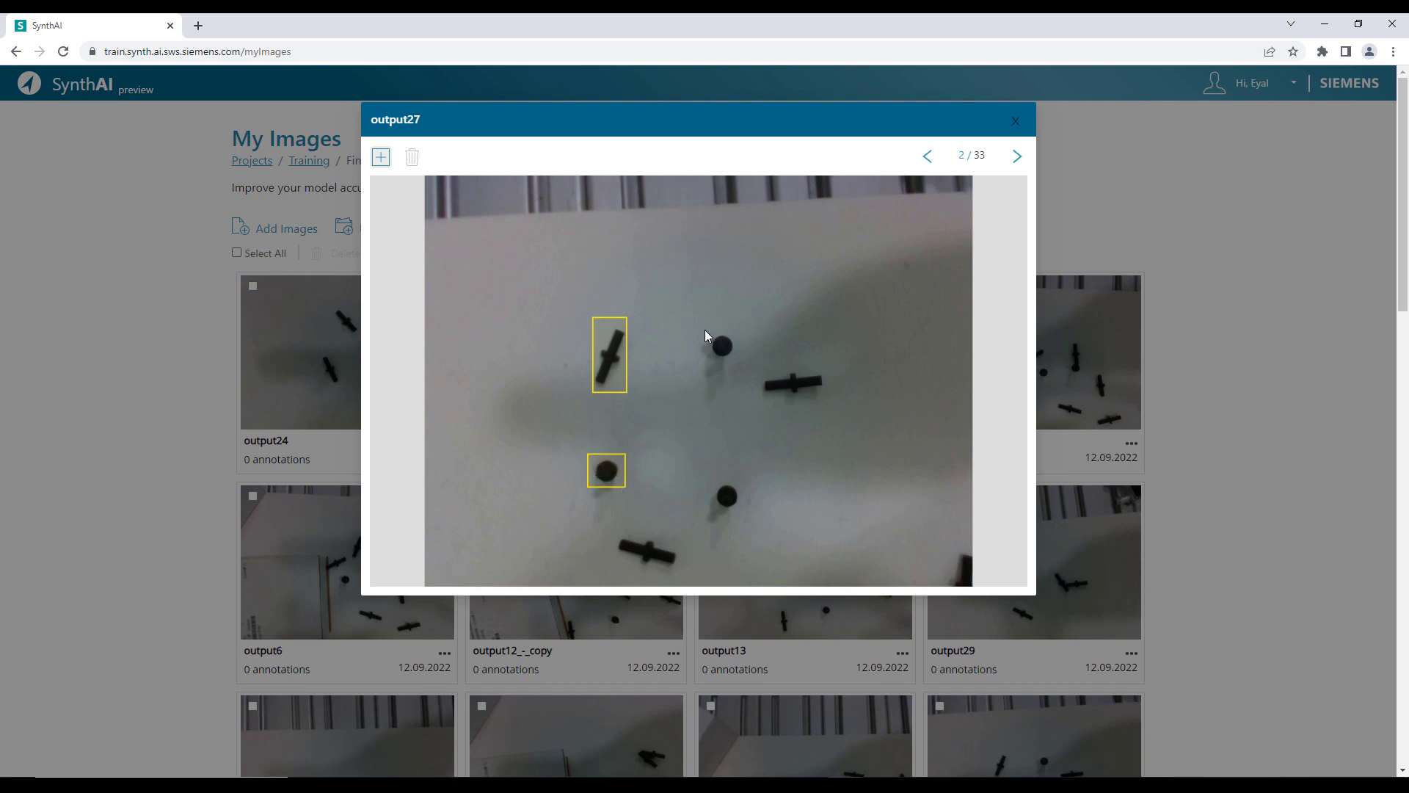
pyautogui.moveTo(810, 385); pyautogui.dragTo(828, 395)
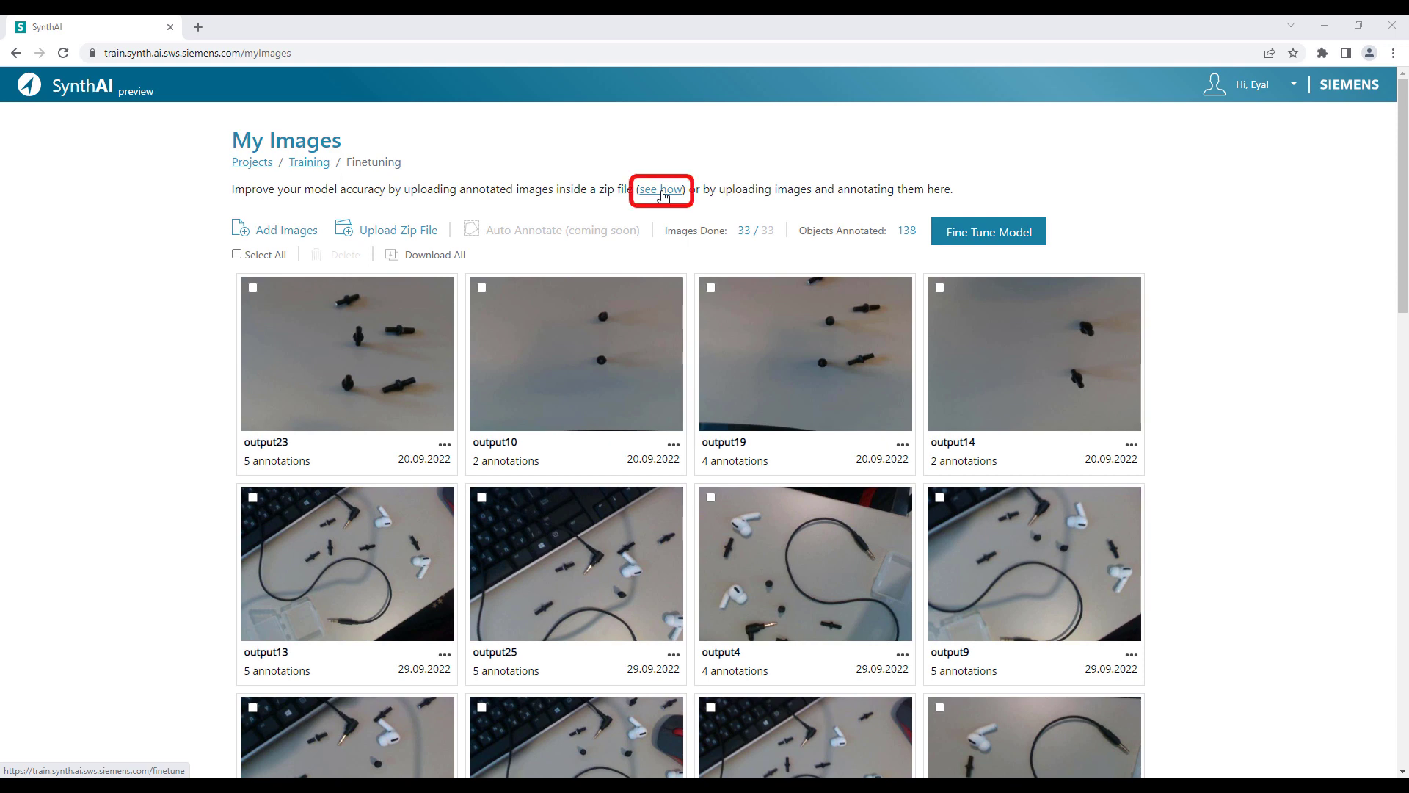
# - Read the 'see how' guide for preparing an annotated zip dataset, then return to My Images
pyautogui.click(663, 192)
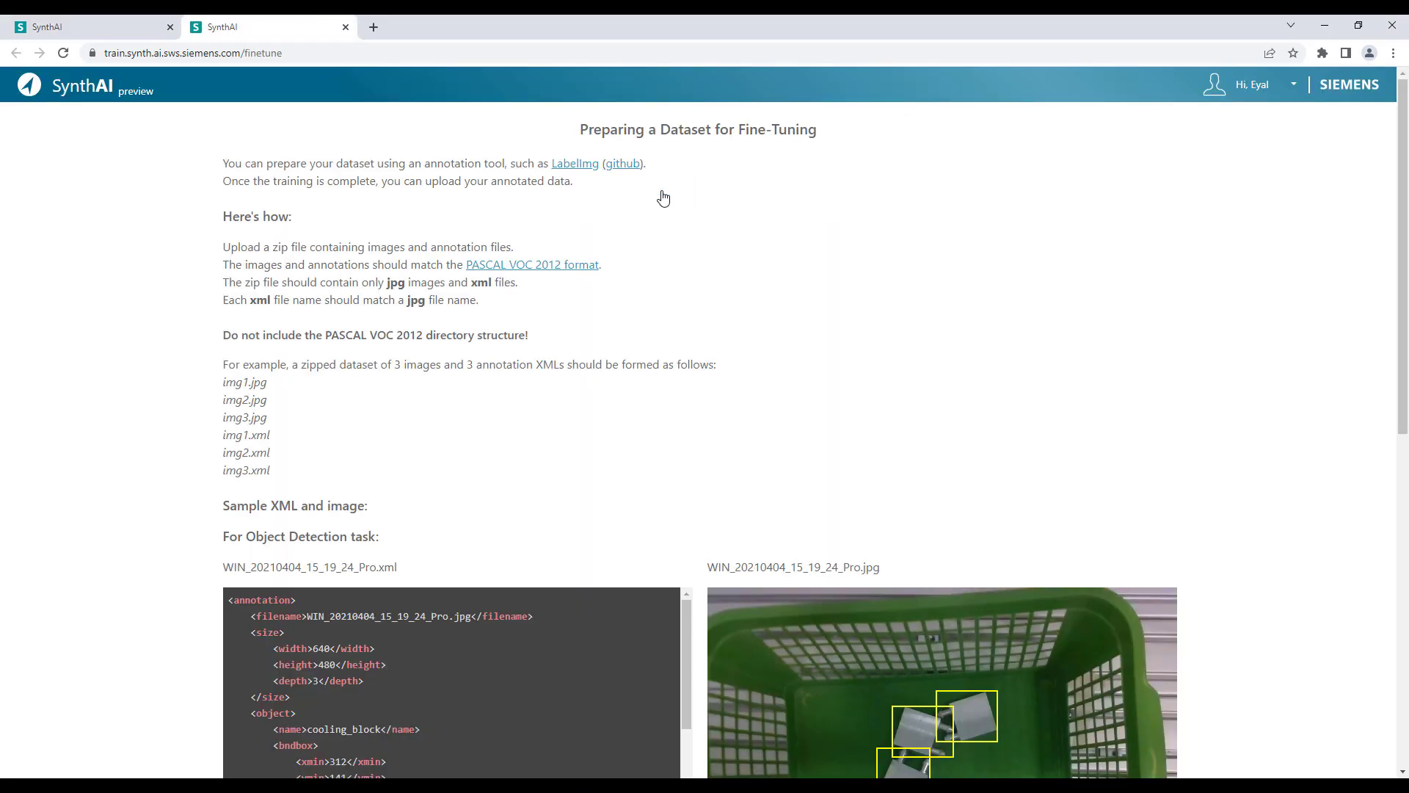
pyautogui.scroll(-9, 663, 197)
pyautogui.scroll(9, 663, 197)
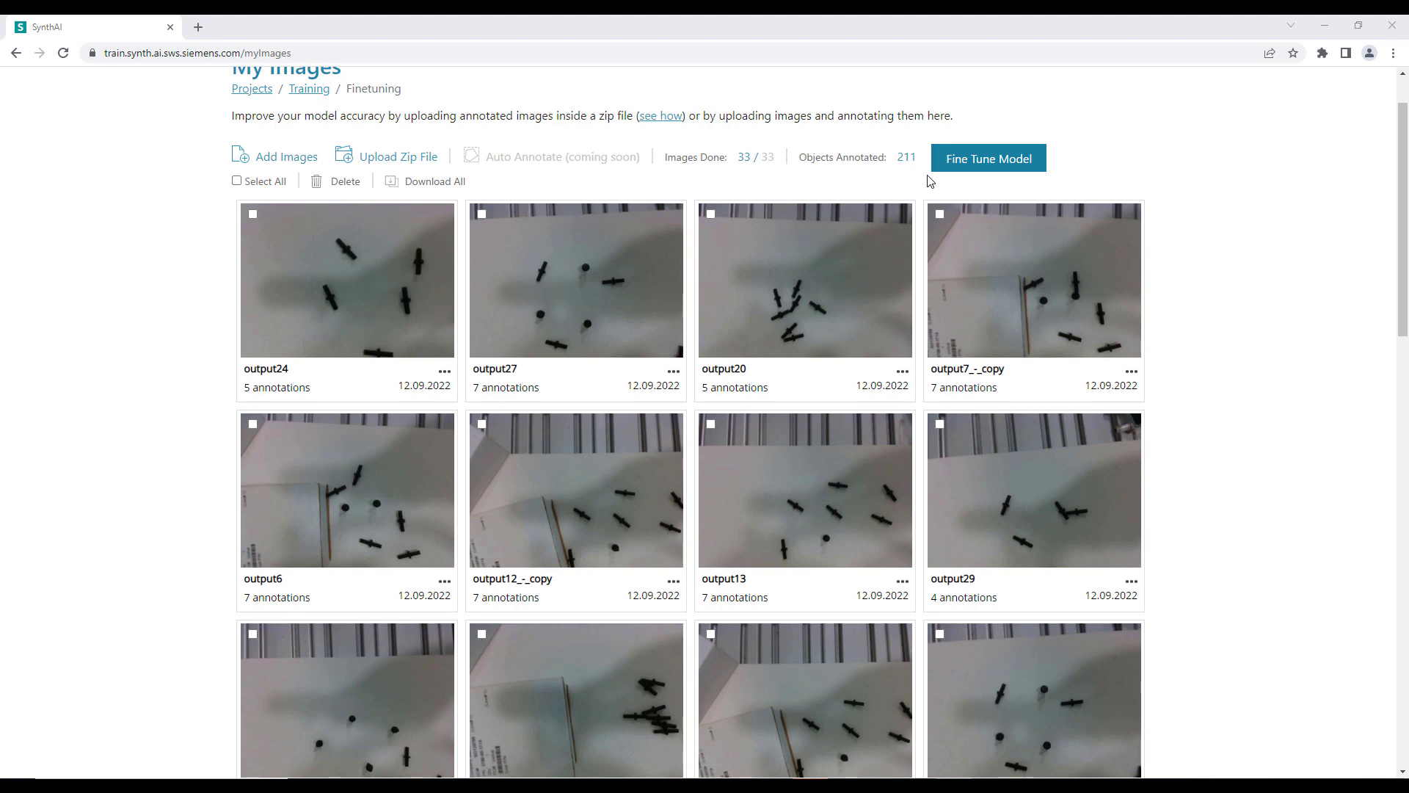
# - Launch Fine Tune Model on the 33 annotated real photos
pyautogui.click(979, 168)
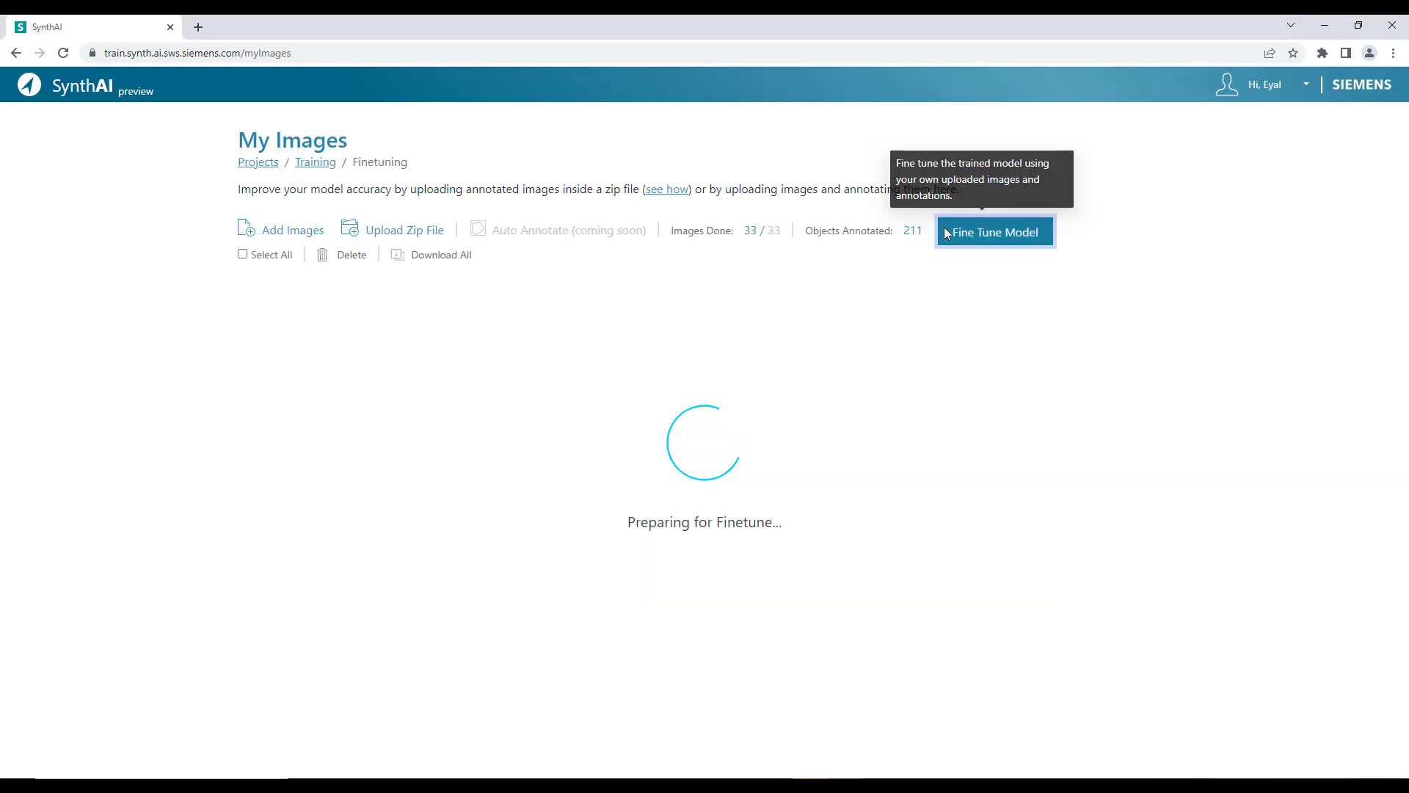